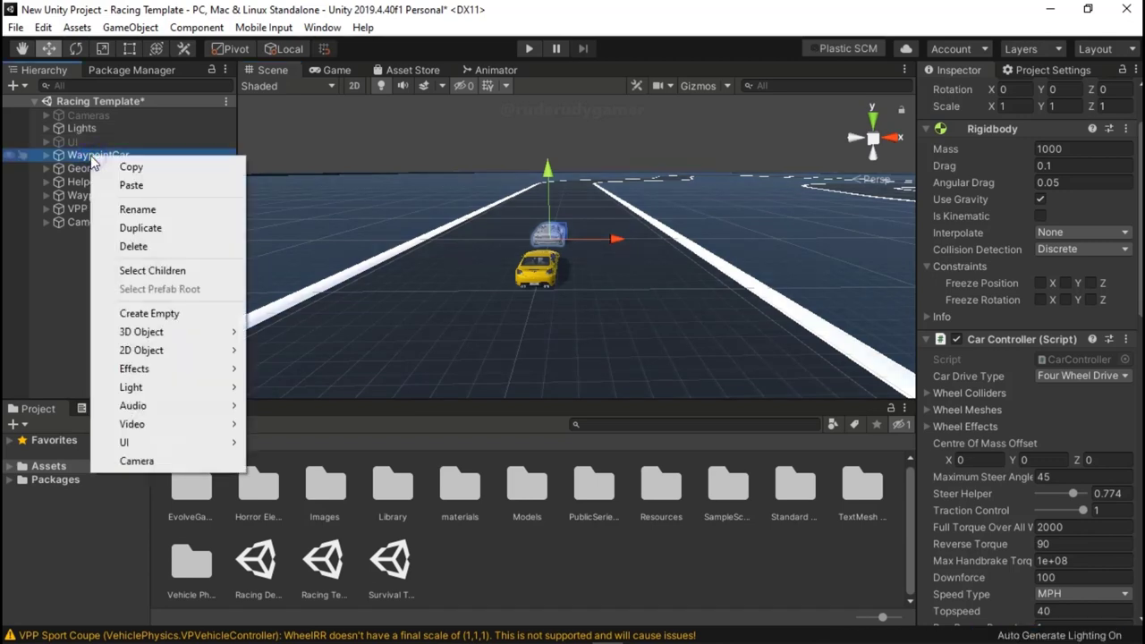
Step: Duplicate WaypointCar three times into WaypointCar (1), (2) and (3), moving the copies ahead on the track
click(149, 229)
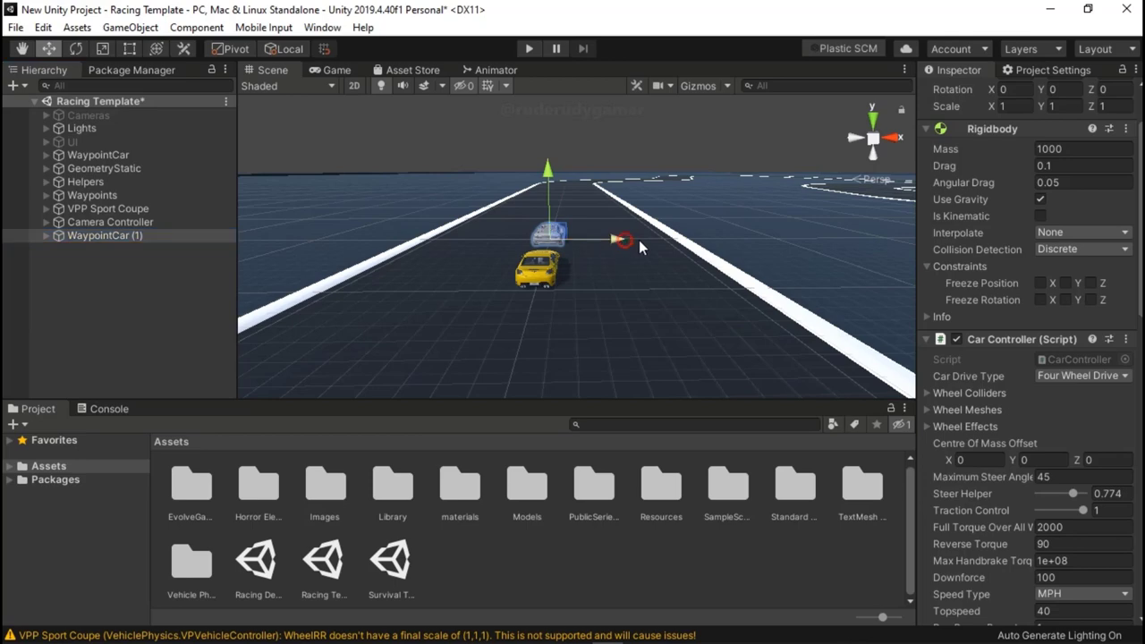
drag(620, 243, 677, 252)
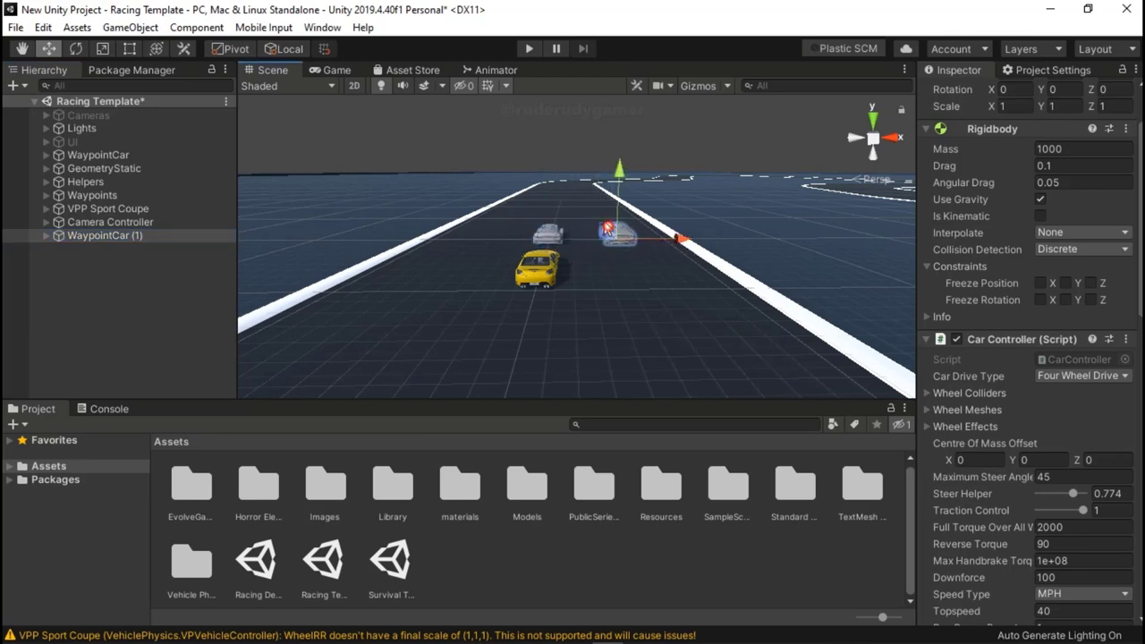
right_click(114, 236)
click(161, 308)
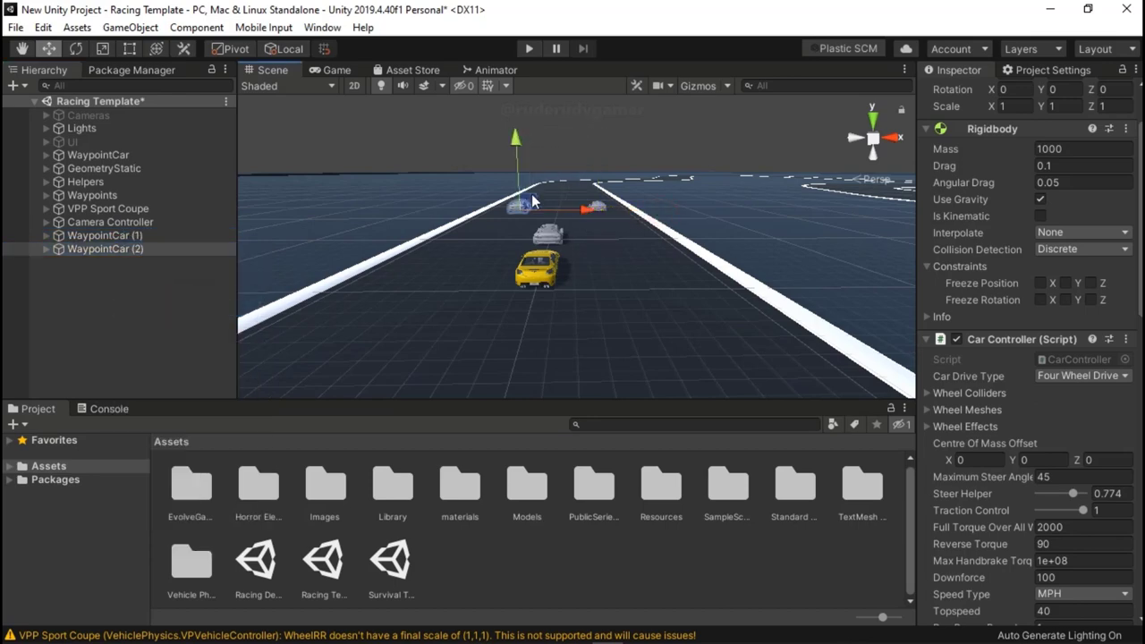
right_click(133, 251)
click(196, 324)
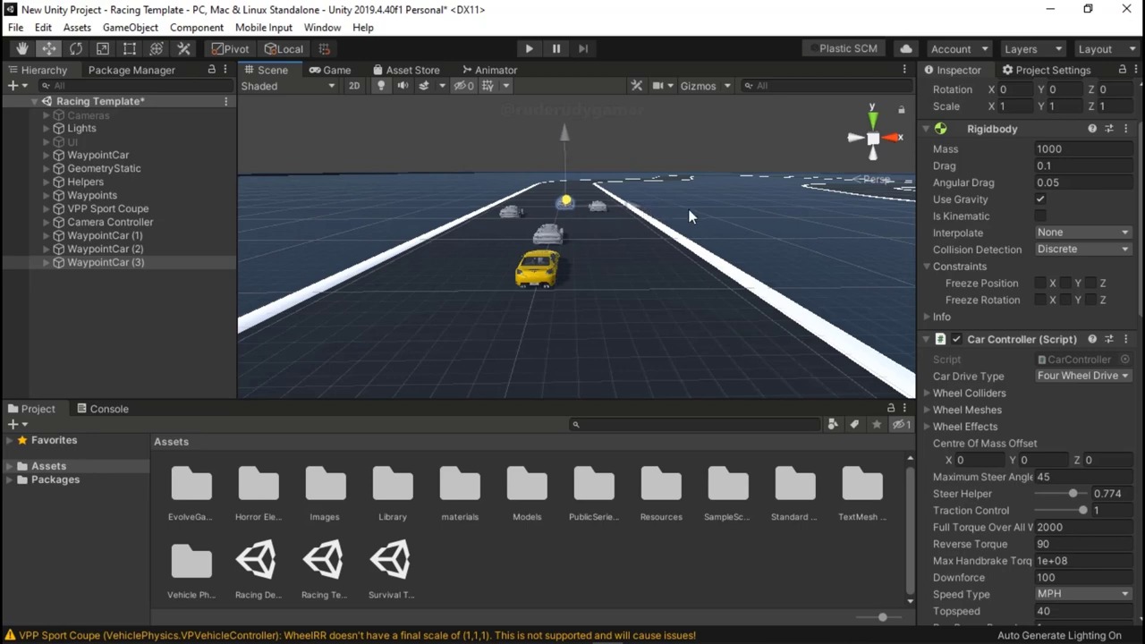
Step: Enter Play mode and drive the yellow player car forward along the starting straight
click(528, 50)
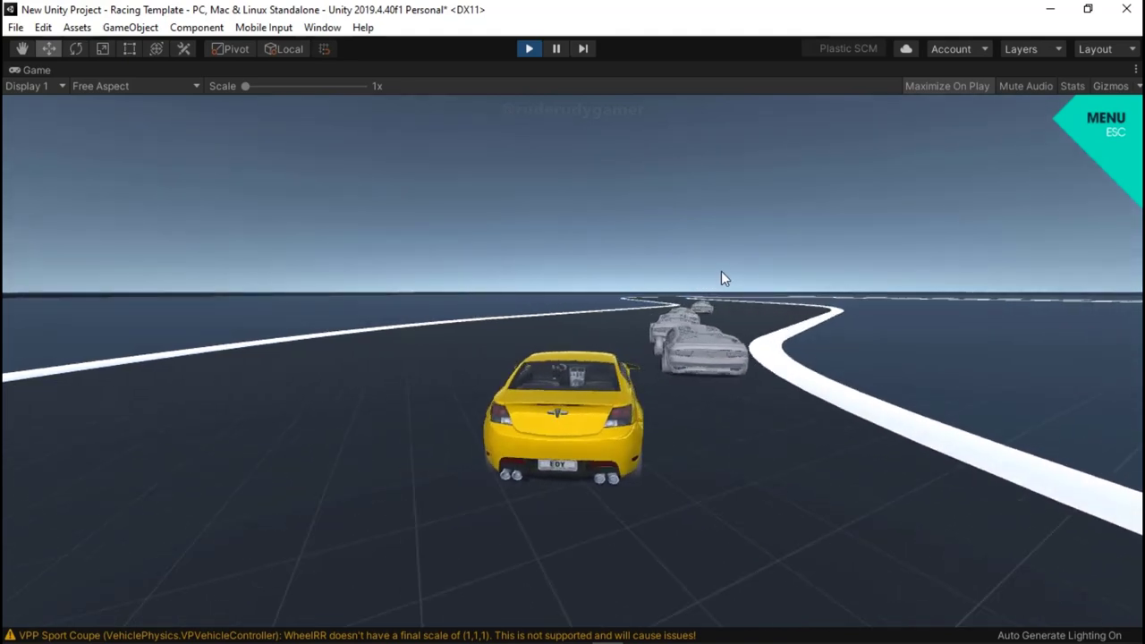
key(Up)
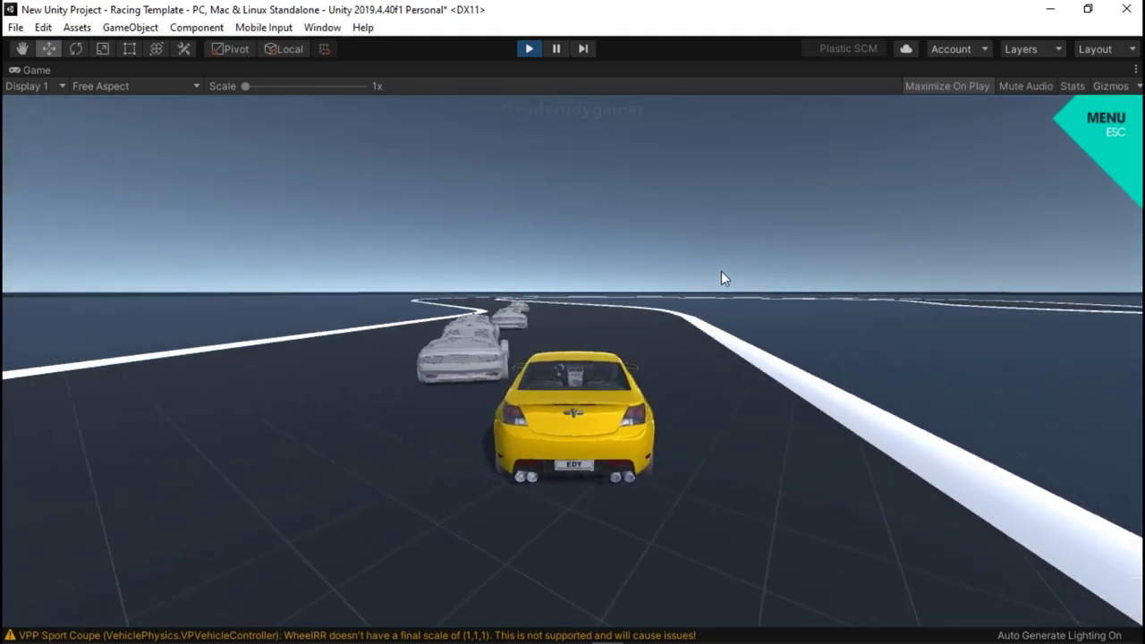
key(Up)
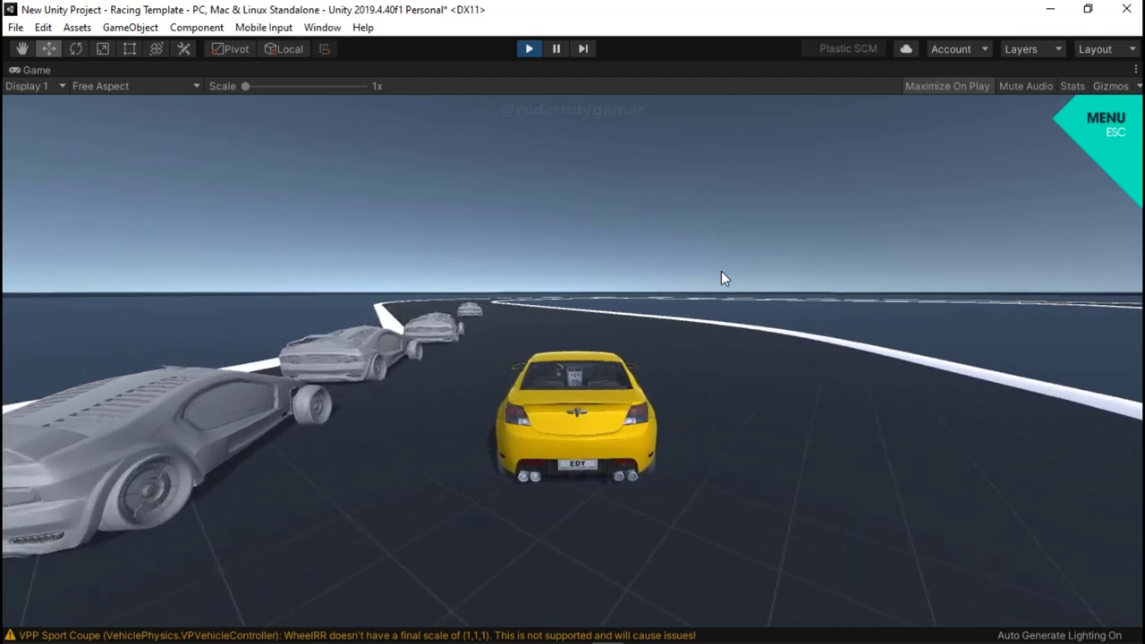
key(Up)
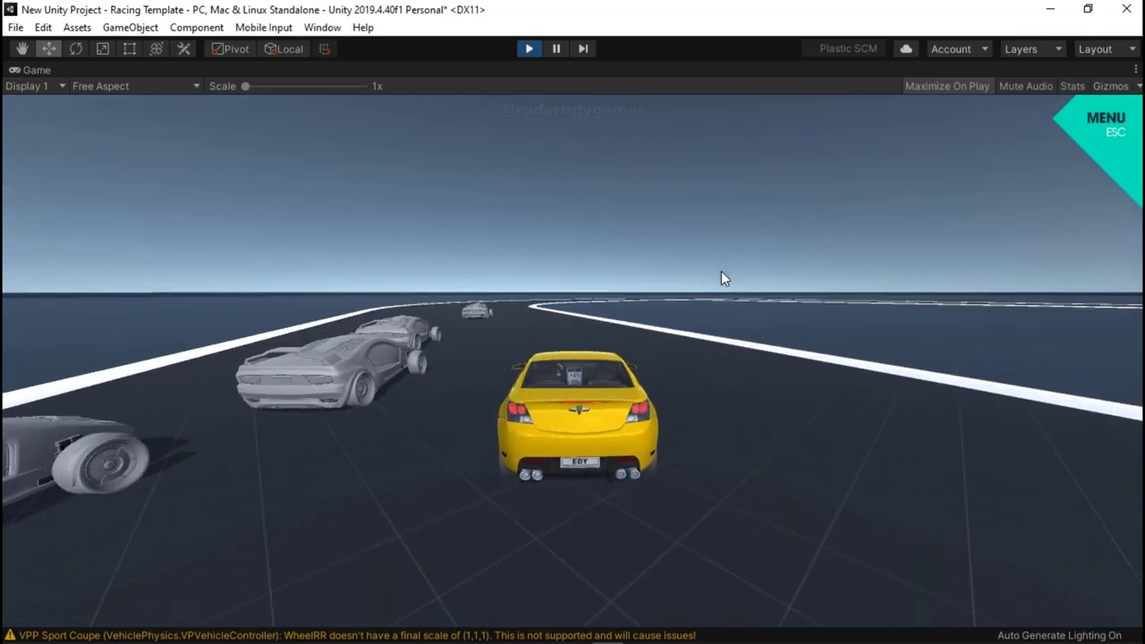
key(Up)
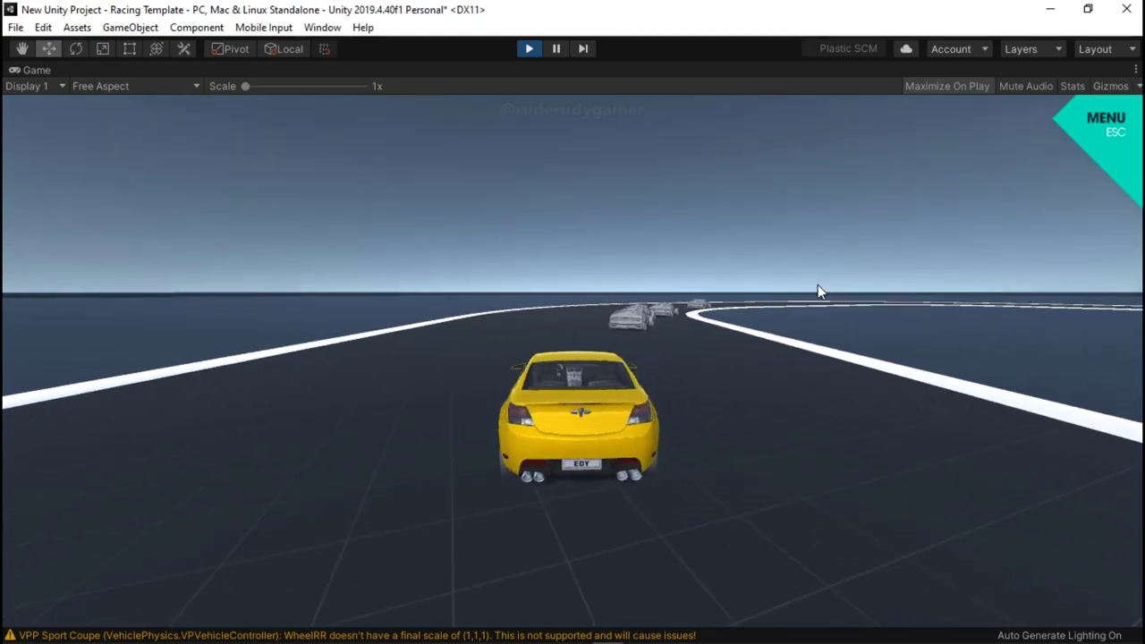
Step: Steer the player car around the curve past the AI cars, then pause the game with Escape
key(Up)
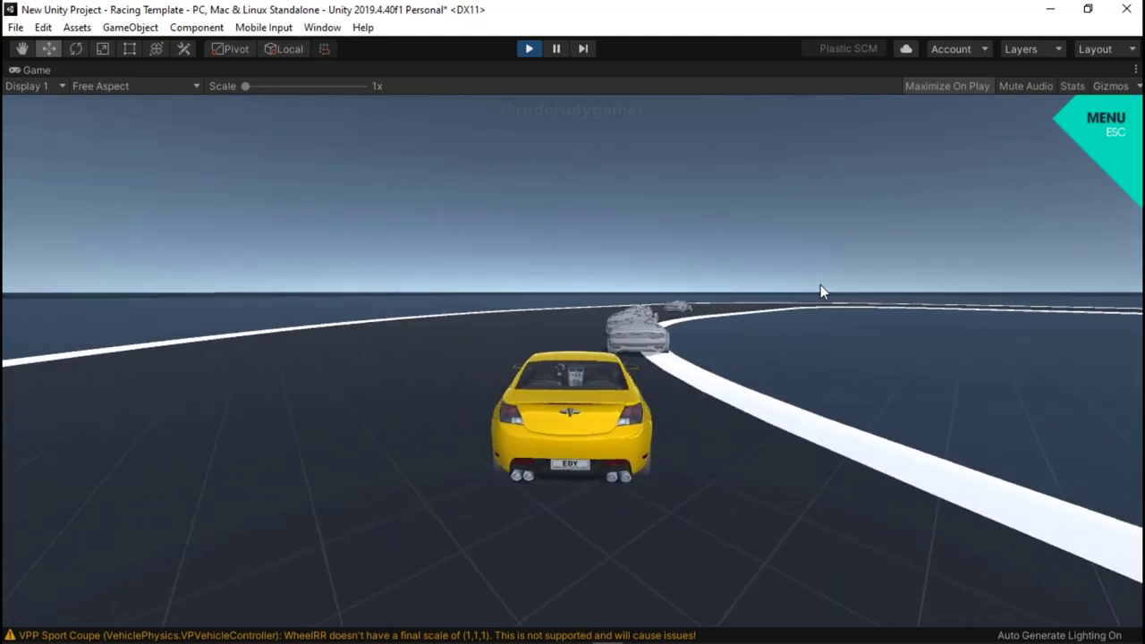
key(Up)
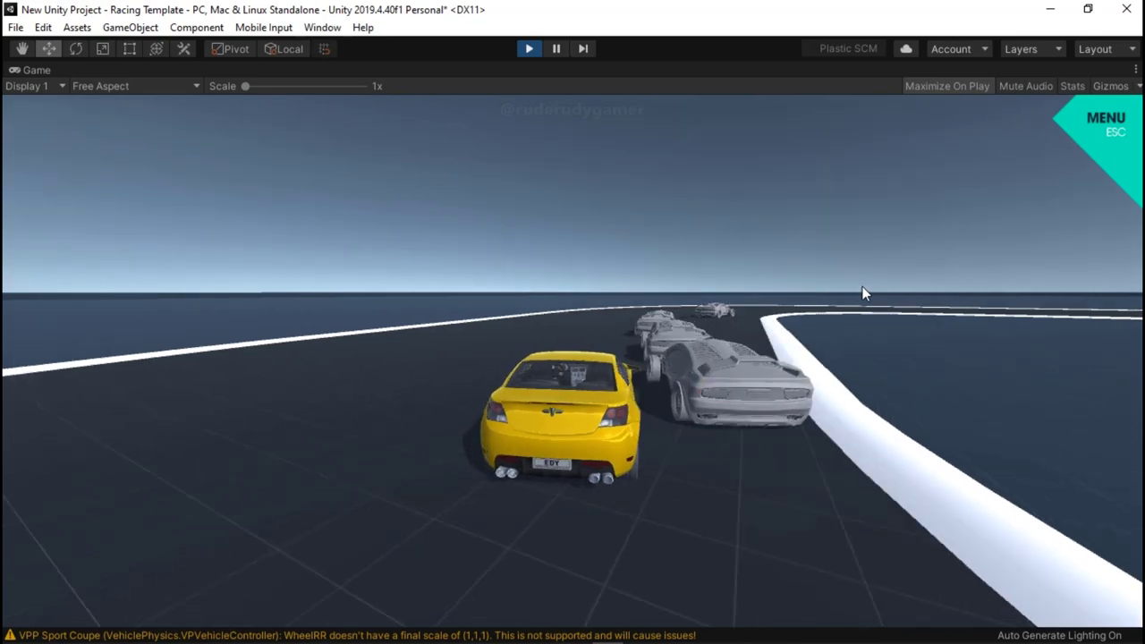
key(Up)
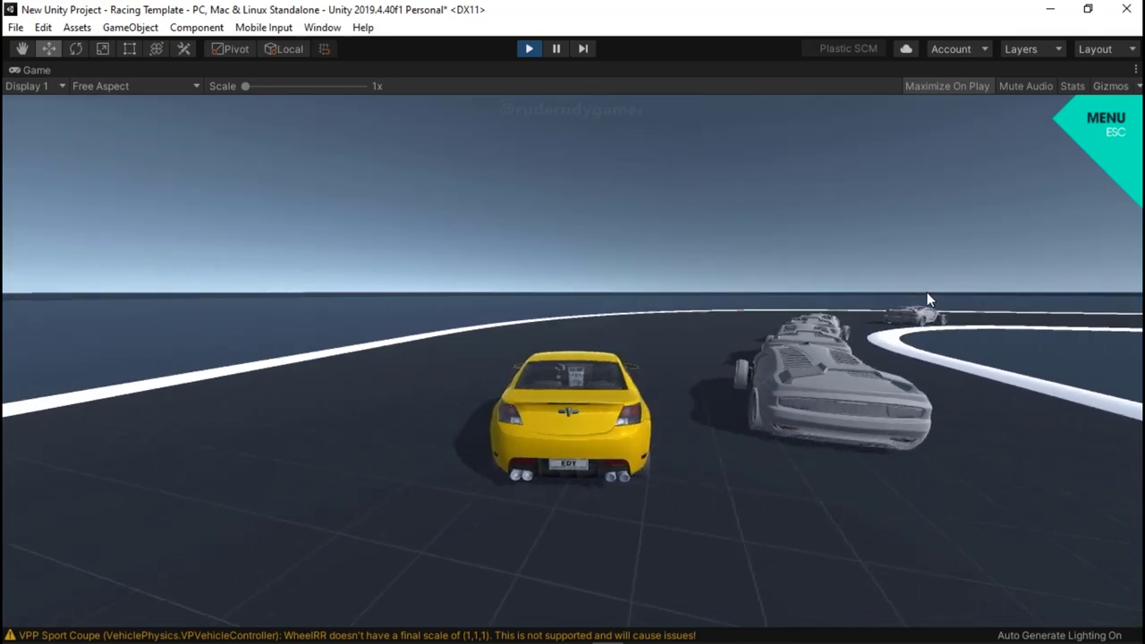
key(Up)
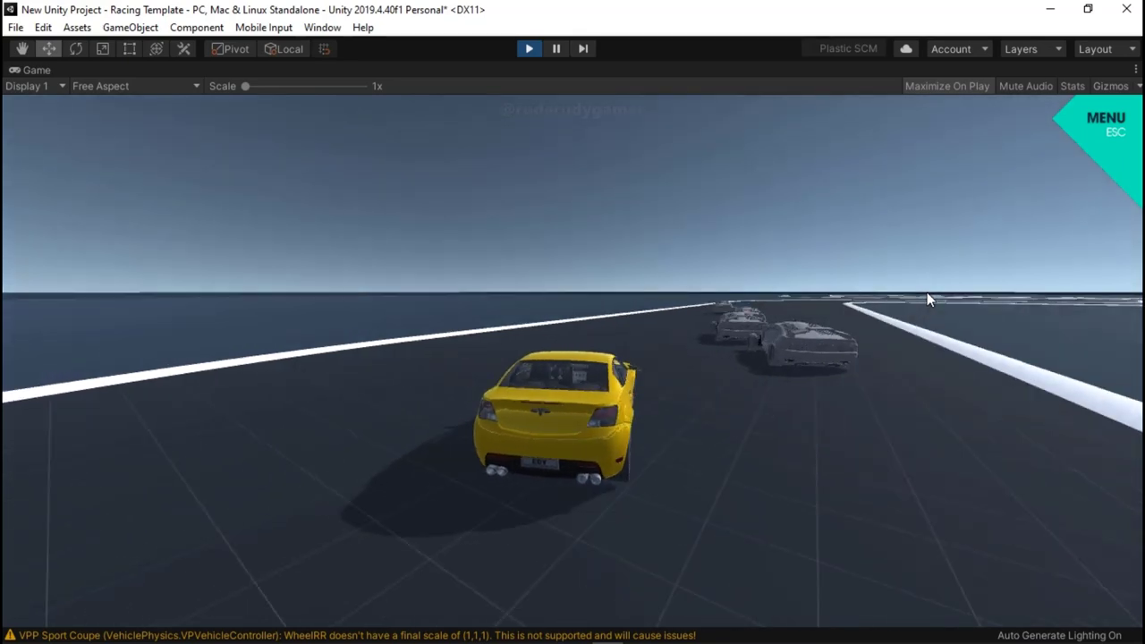
key(Escape)
Step: Restart the race and drive the player car off the start and around the left curve
click(528, 48)
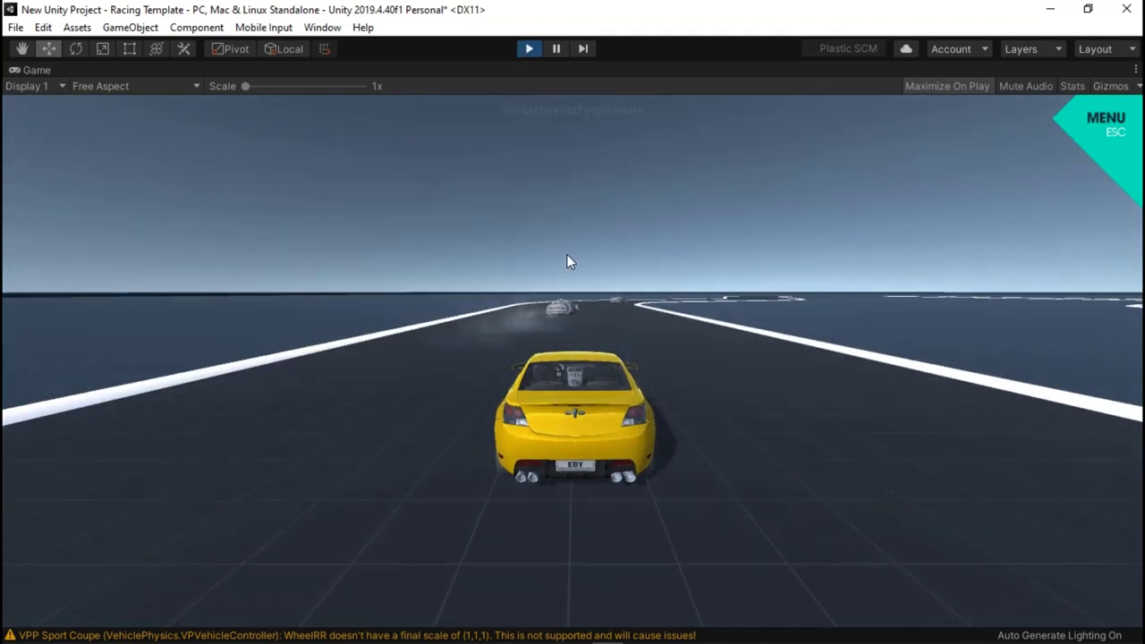
key(Up)
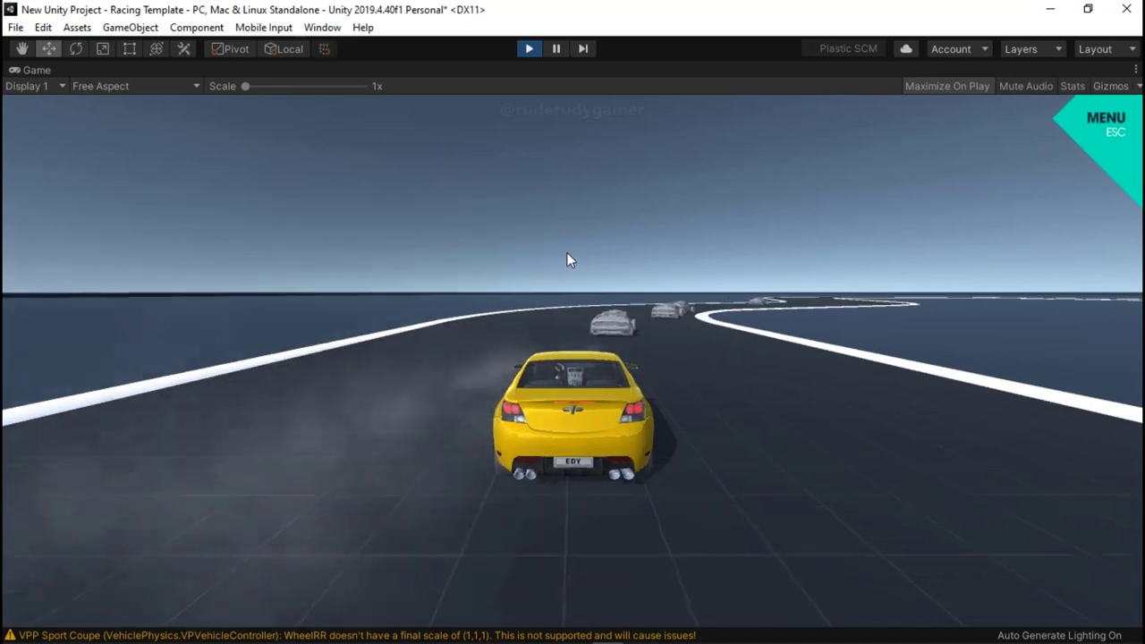
key(Right)
key(Up)
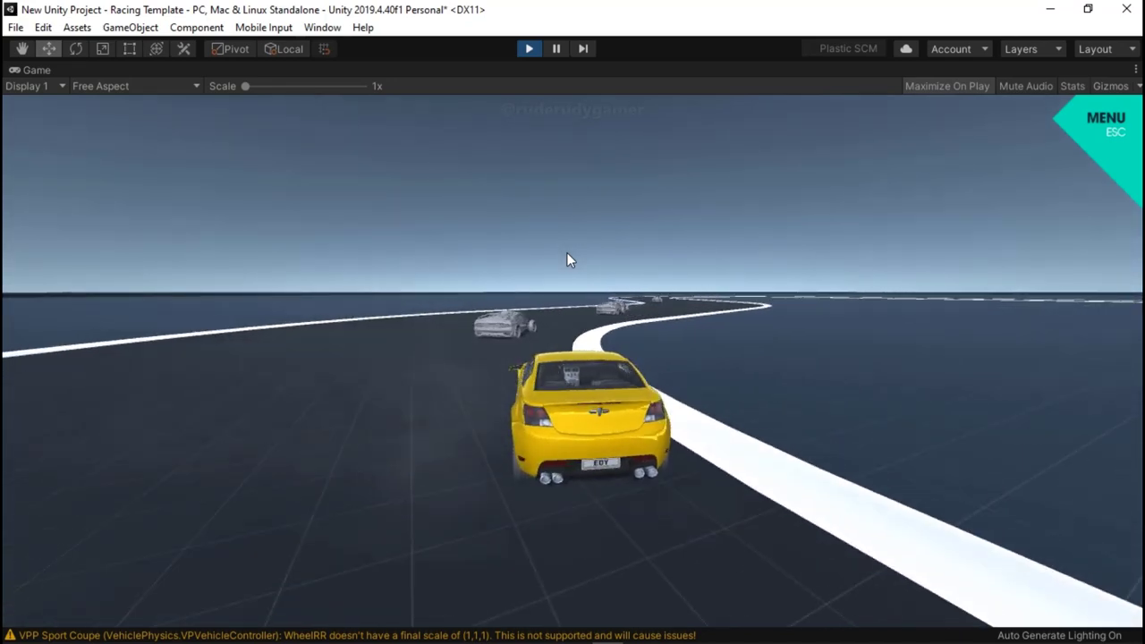
key(Up)
key(Left)
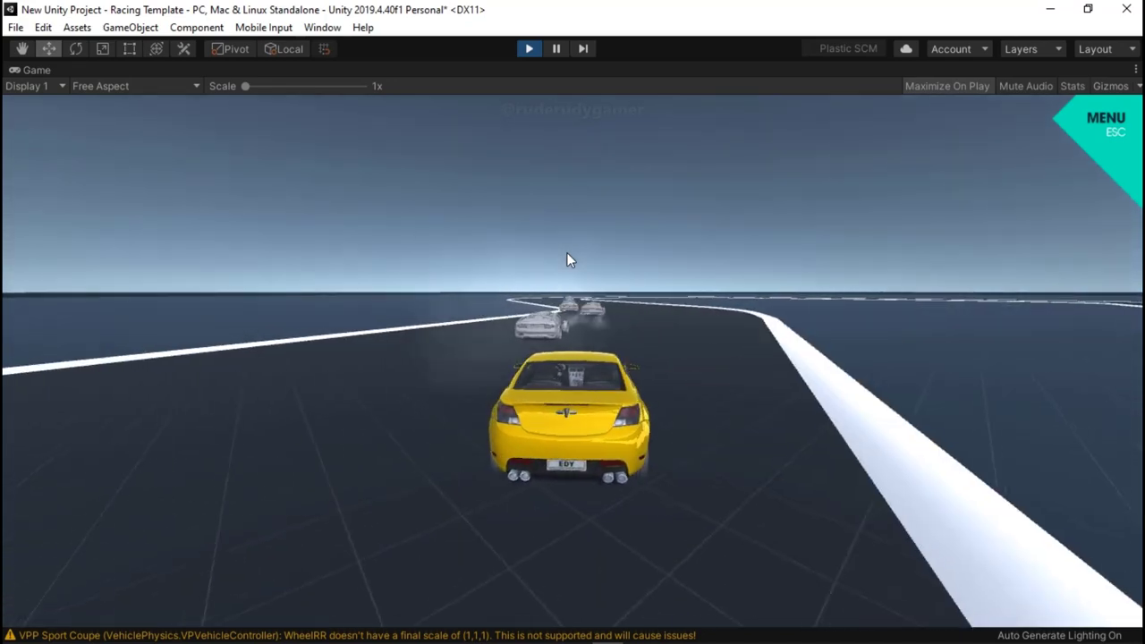
key(Up)
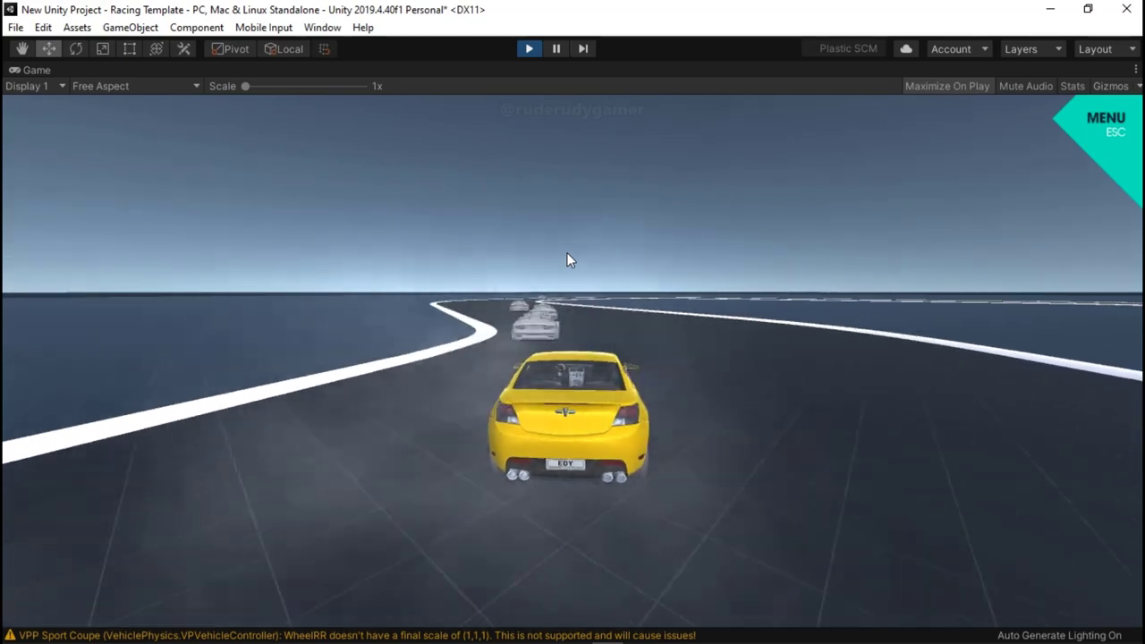
key(Left)
key(Up)
key(Left)
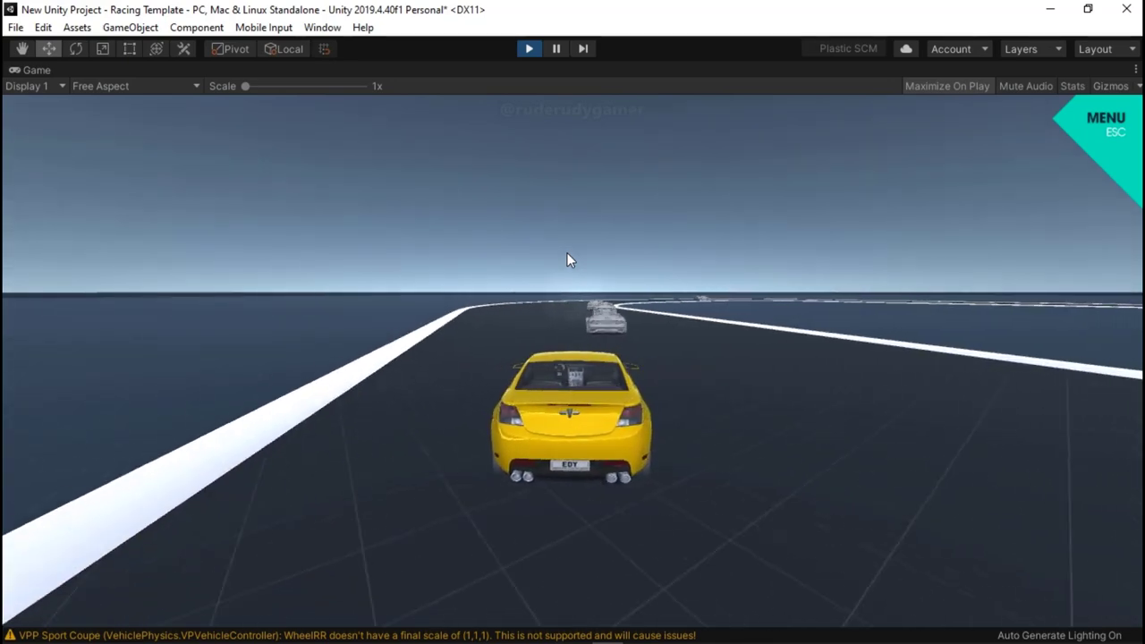
Step: Catch up to the AI cars and cycle the car camera between side and chase views with the C key
key(Up)
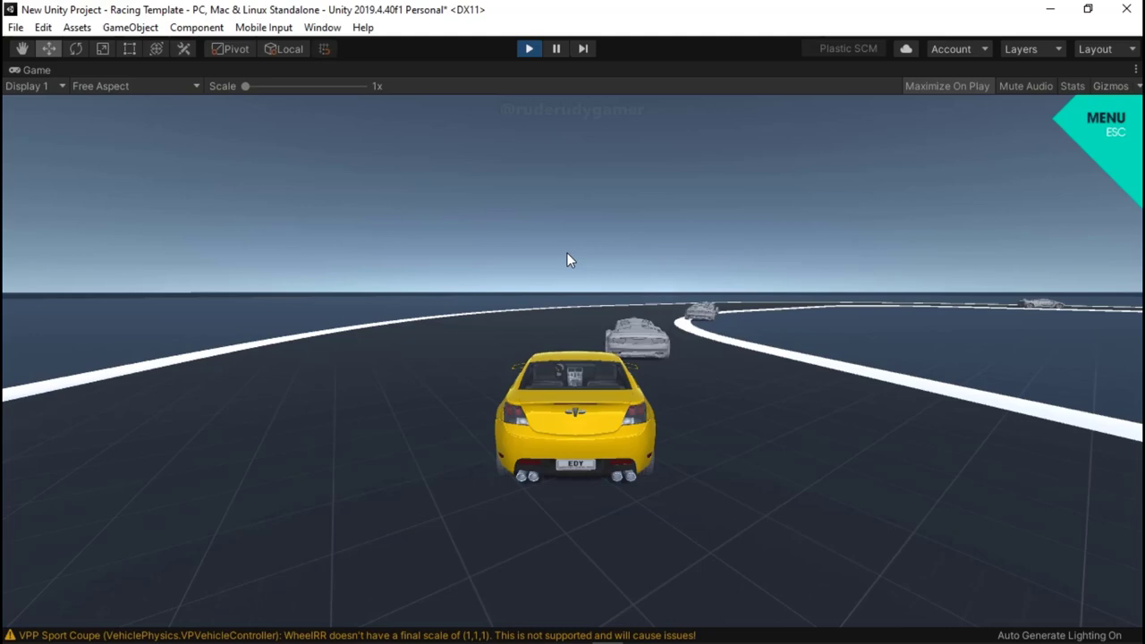
key(Up)
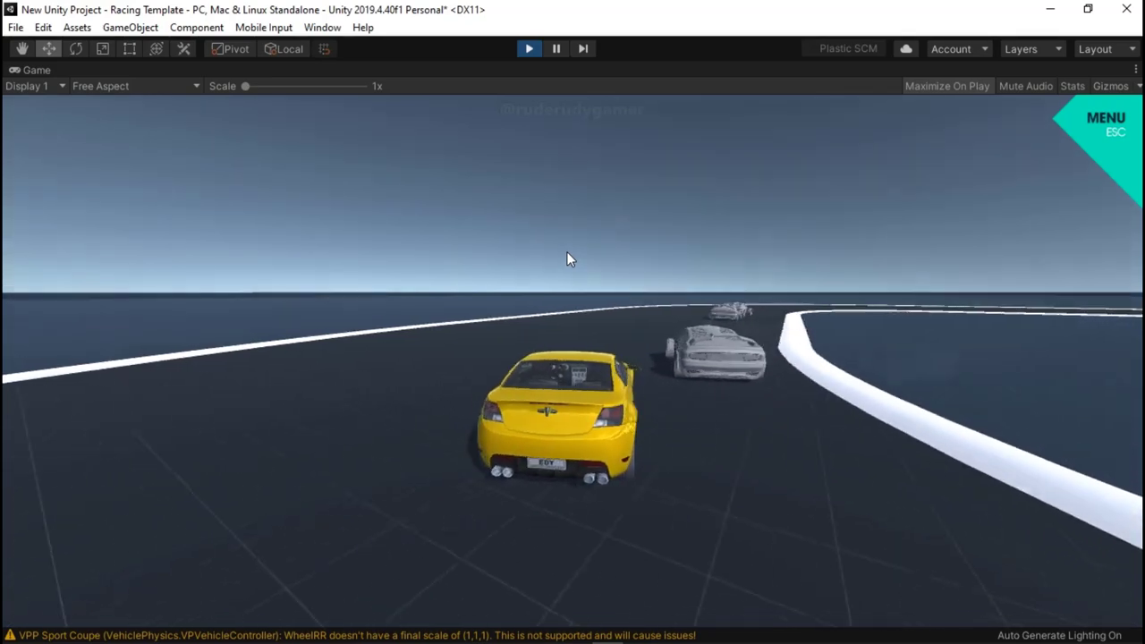
key(Up)
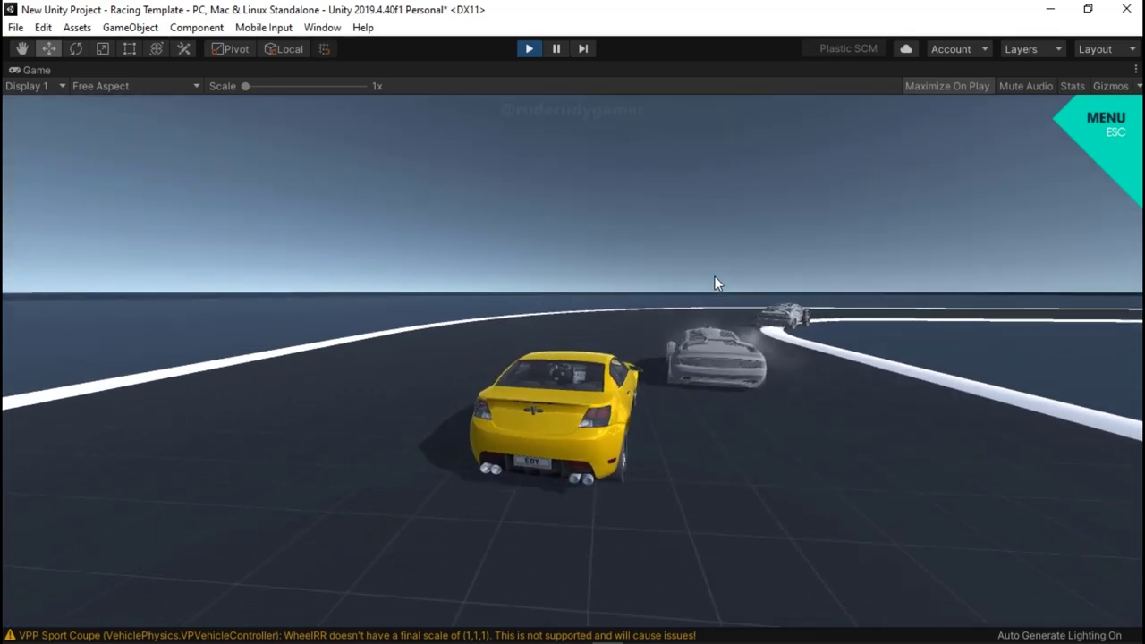
key(c)
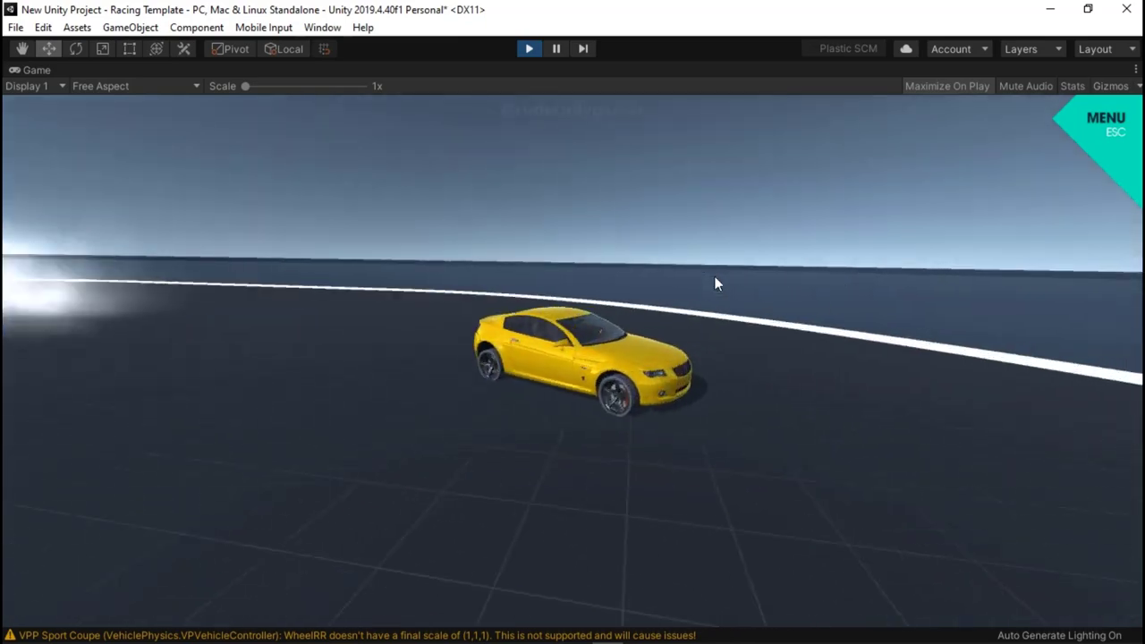
key(c)
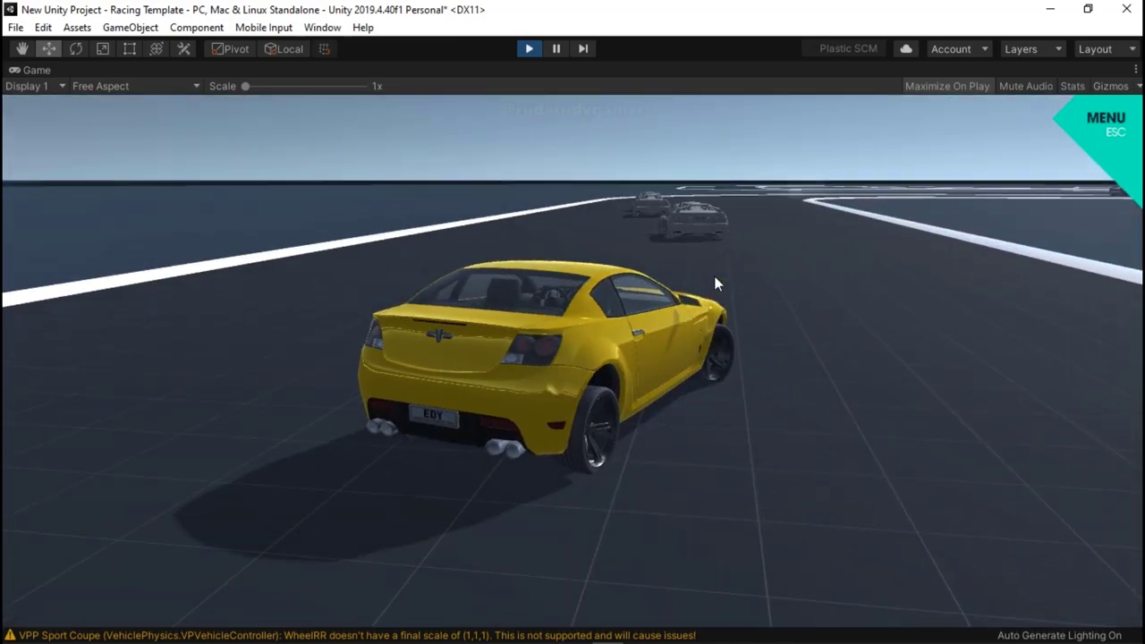
key(c)
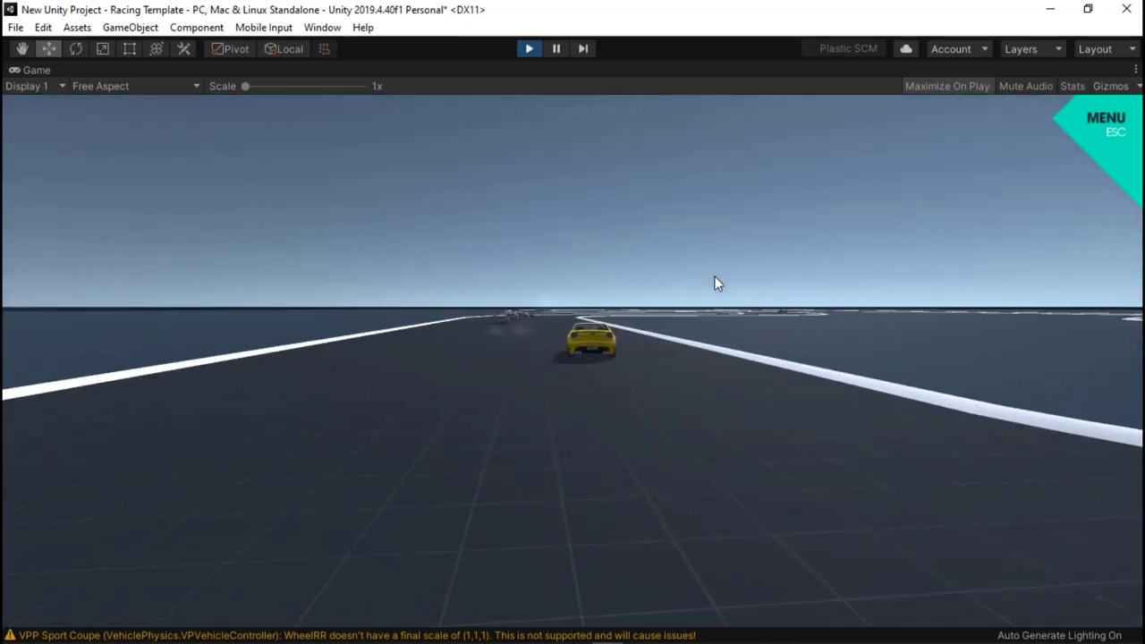
Step: Cycle to the next in-game camera view while racing alongside the AI cars
key(c)
key(c)
key(c)
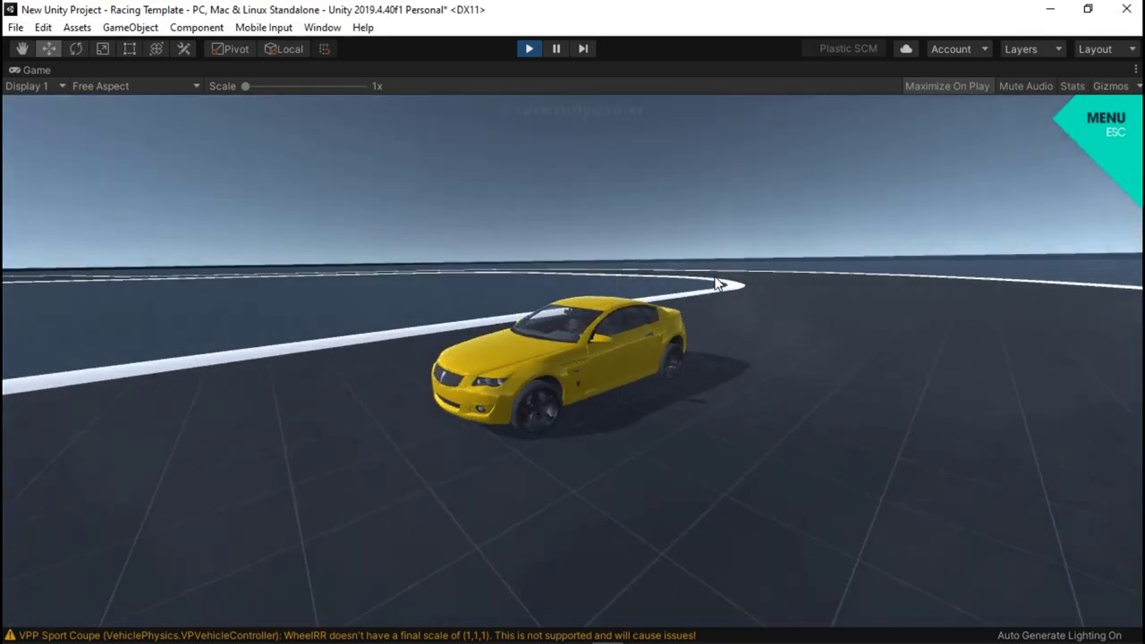